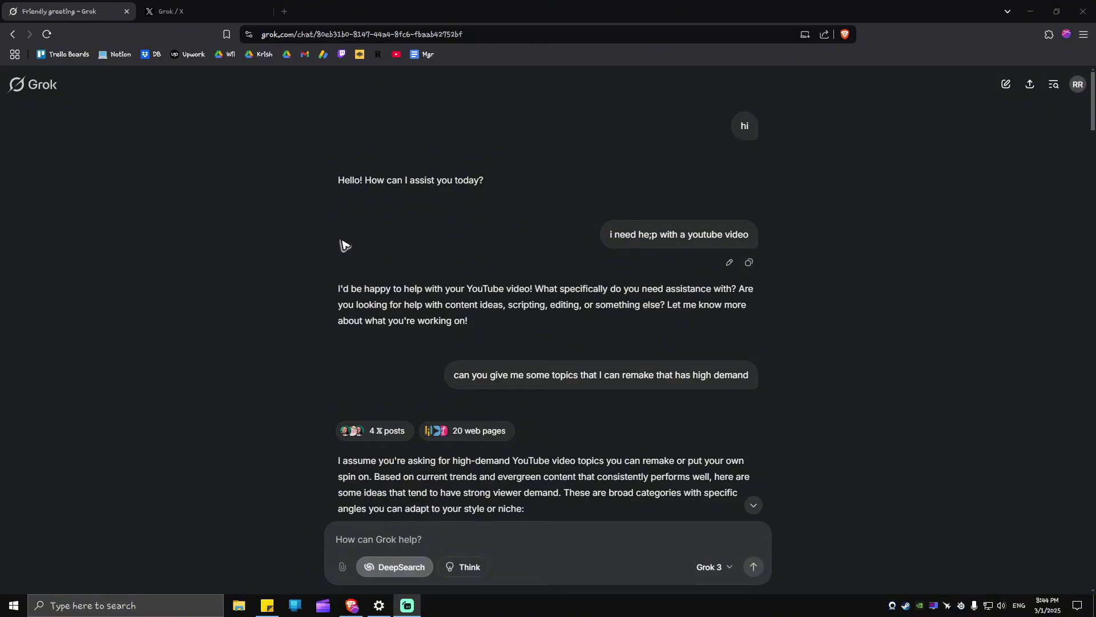
# Go from the Grok page to the X home timeline with the For you feed and trending topics.
pyautogui.click(206, 11)
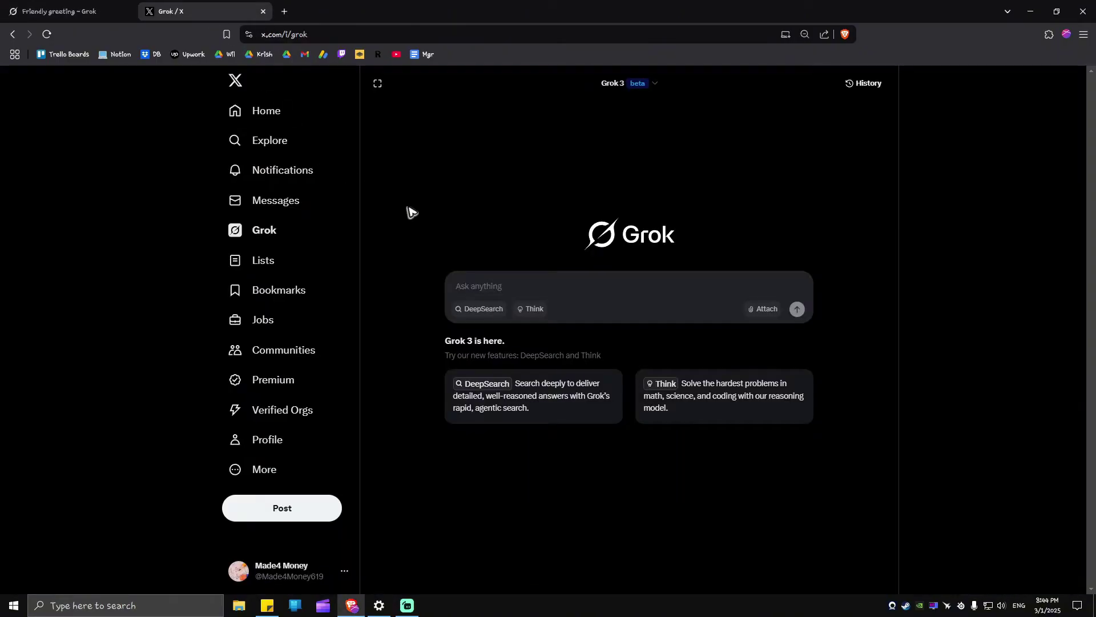
pyautogui.click(581, 296)
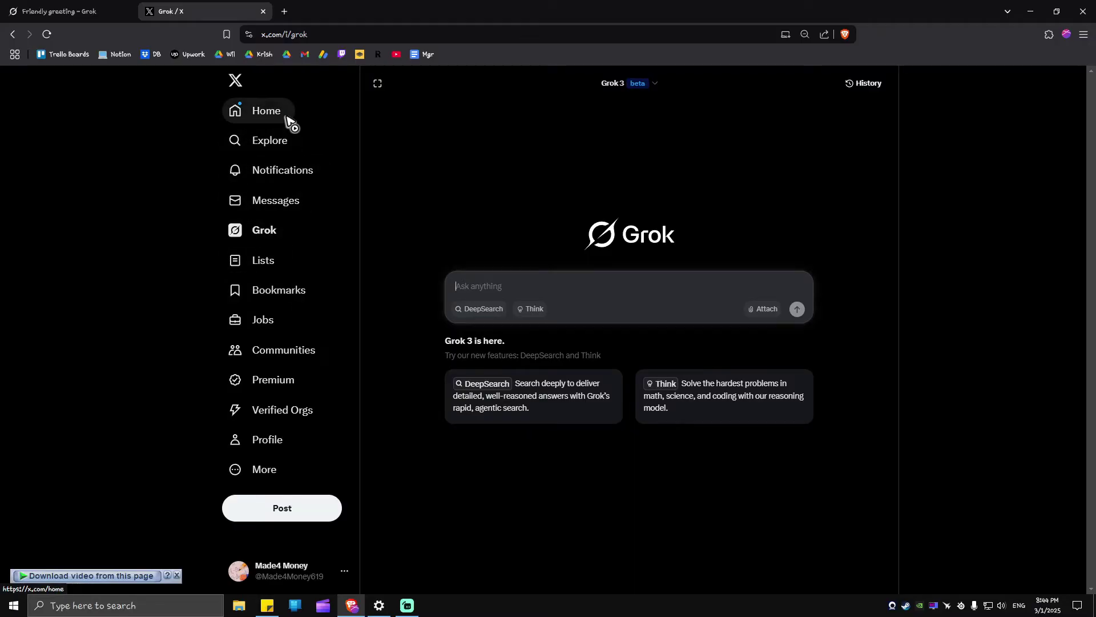
pyautogui.click(266, 111)
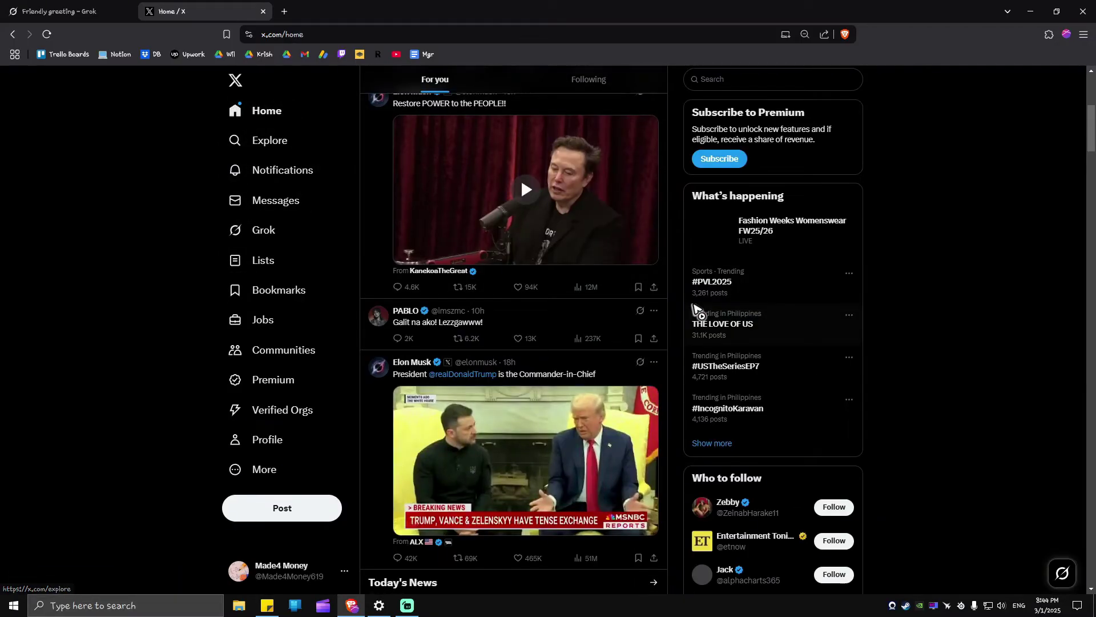
pyautogui.scroll(-5, 520, 178)
pyautogui.scroll(-5, 708, 350)
pyautogui.scroll(-5, 709, 350)
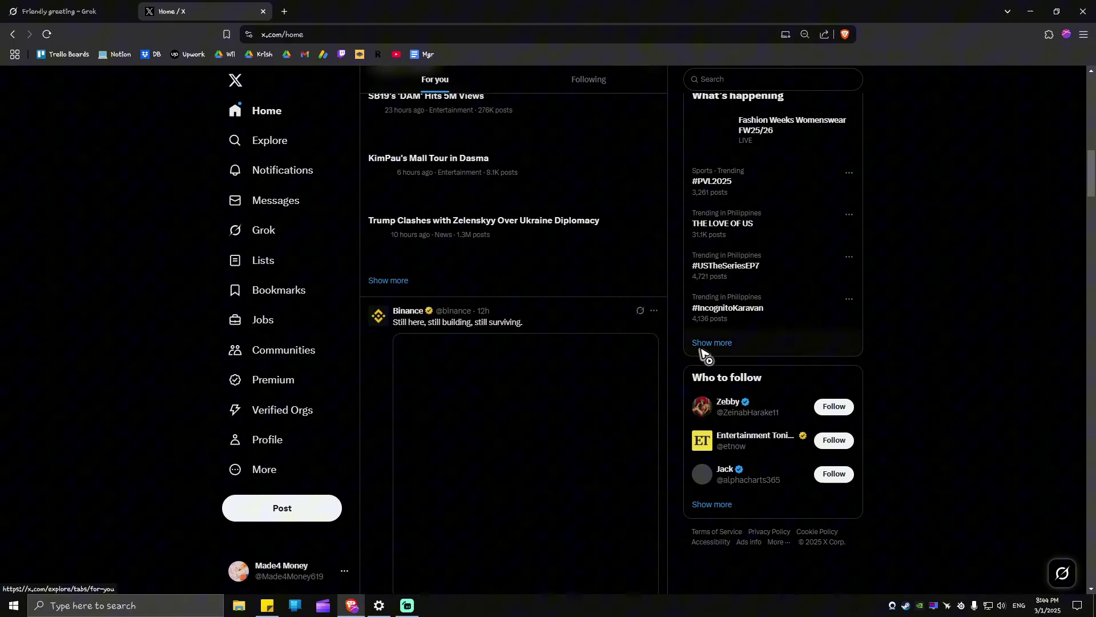
pyautogui.scroll(5, 703, 352)
pyautogui.scroll(3, 702, 352)
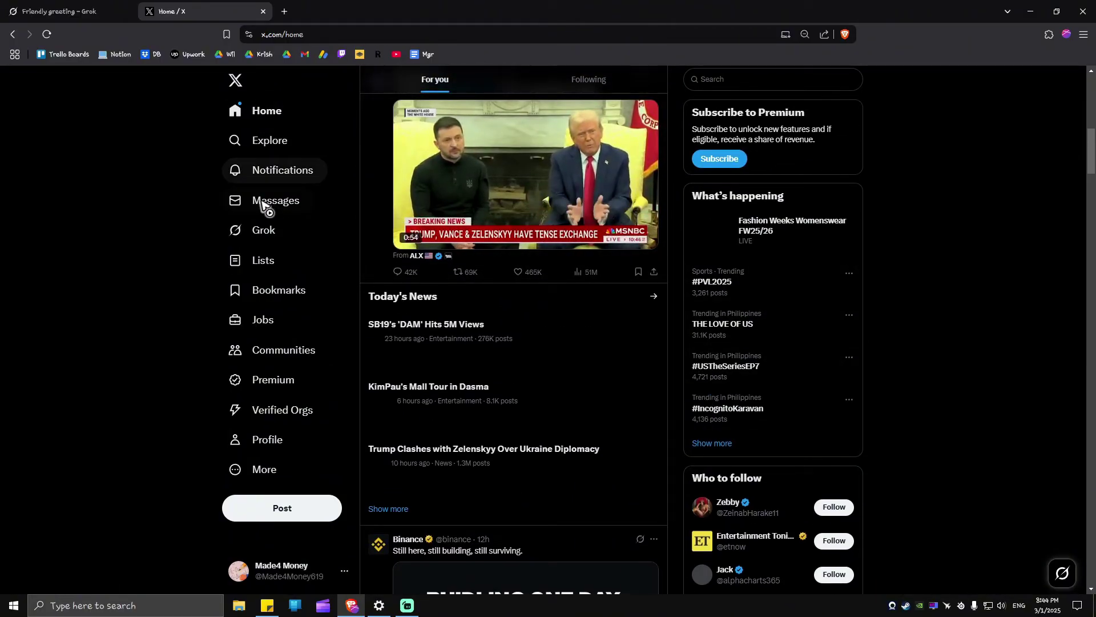
# Return from the home feed to the Grok chat page with its empty prompt box.
pyautogui.click(264, 231)
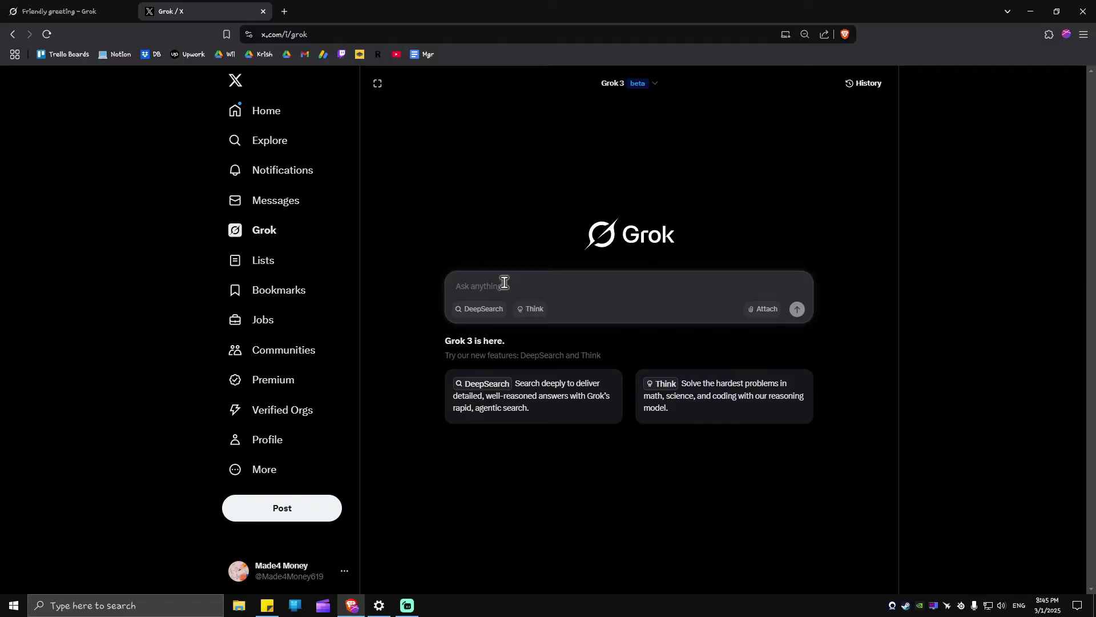
pyautogui.write('ho')
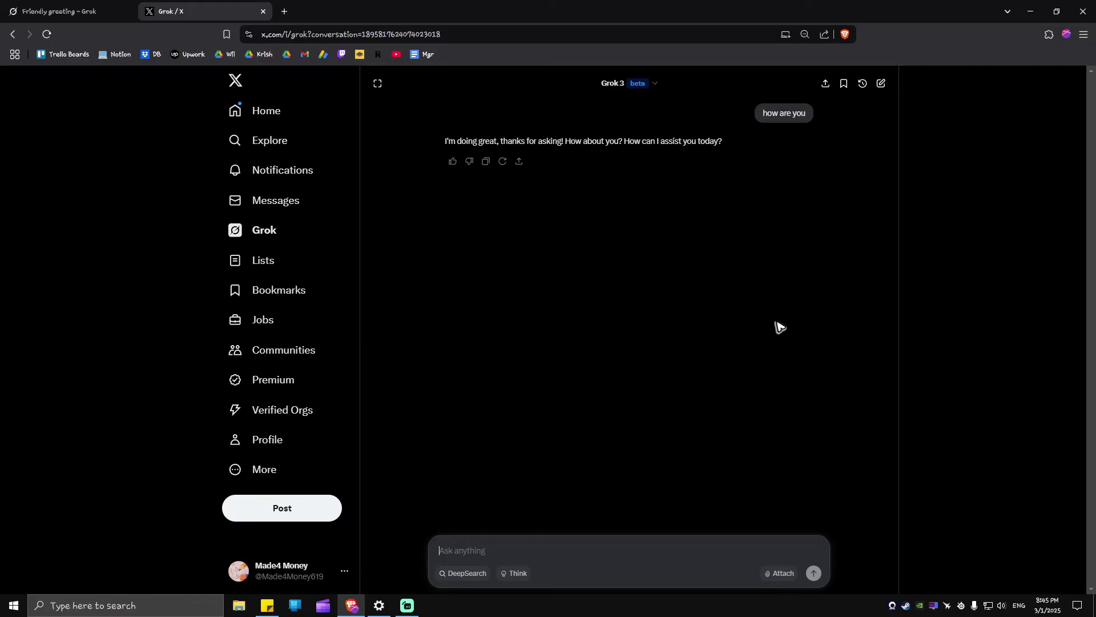
pyautogui.write('Can you make me a post on X about the latest news today')
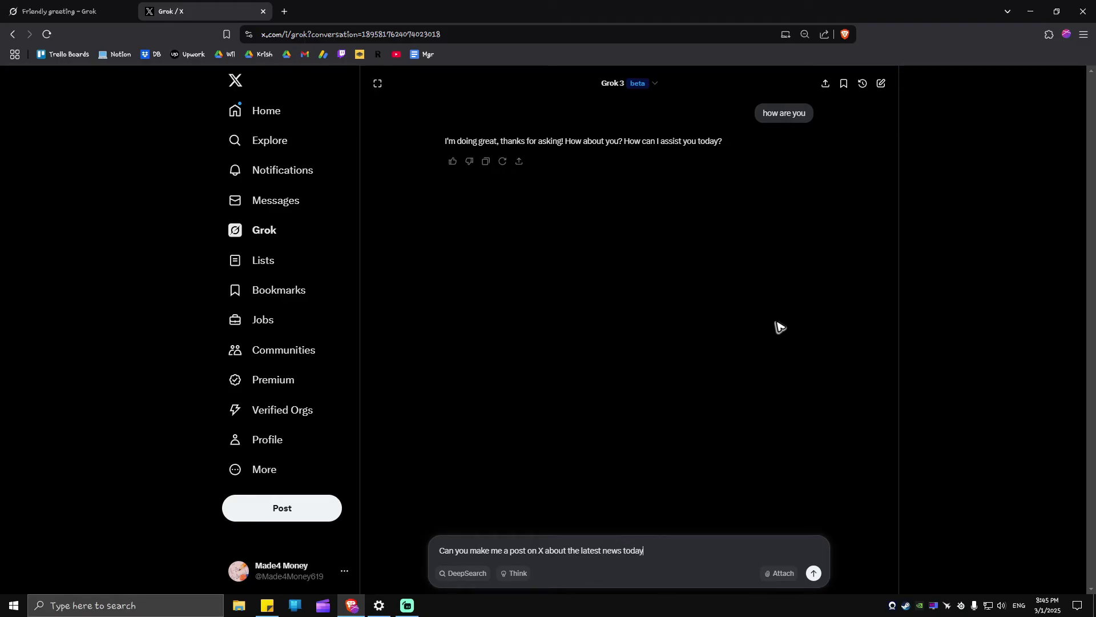
pyautogui.write('?')
# Send the news post request and review Grok's 171-character draft, highlighting '280 characters' and the date.
pyautogui.press('Return')
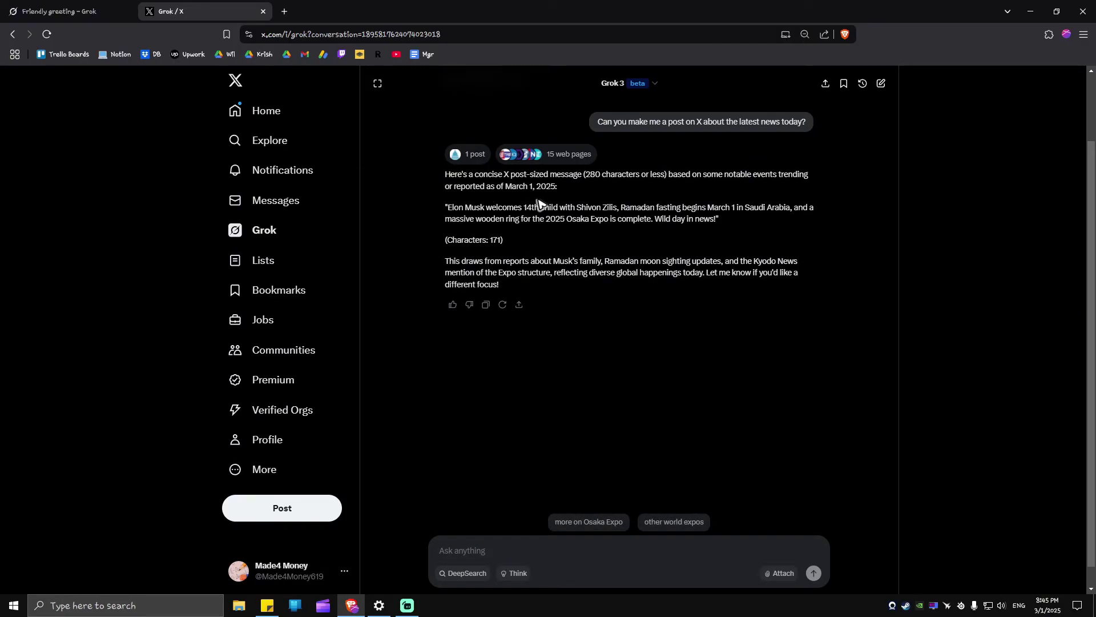
pyautogui.moveTo(584, 175); pyautogui.dragTo(650, 175)
pyautogui.click(662, 174)
pyautogui.moveTo(523, 185); pyautogui.dragTo(559, 186)
pyautogui.click(591, 213)
# Turn on Think mode and submit 9x5x10x50-100 to Grok.
pyautogui.click(517, 572)
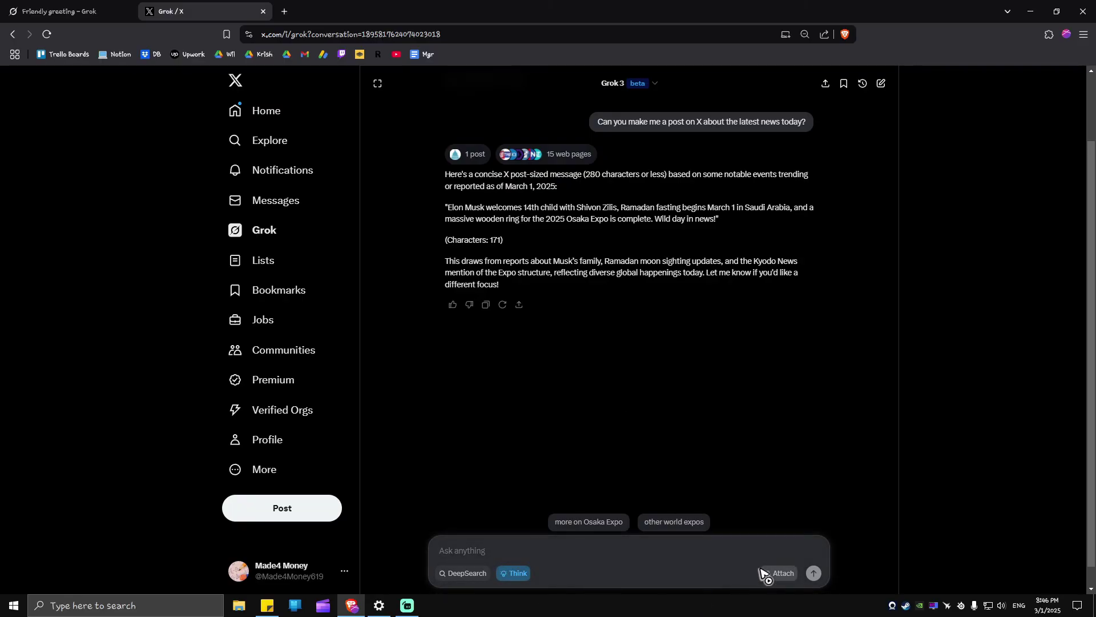
pyautogui.scroll(-1, 624, 415)
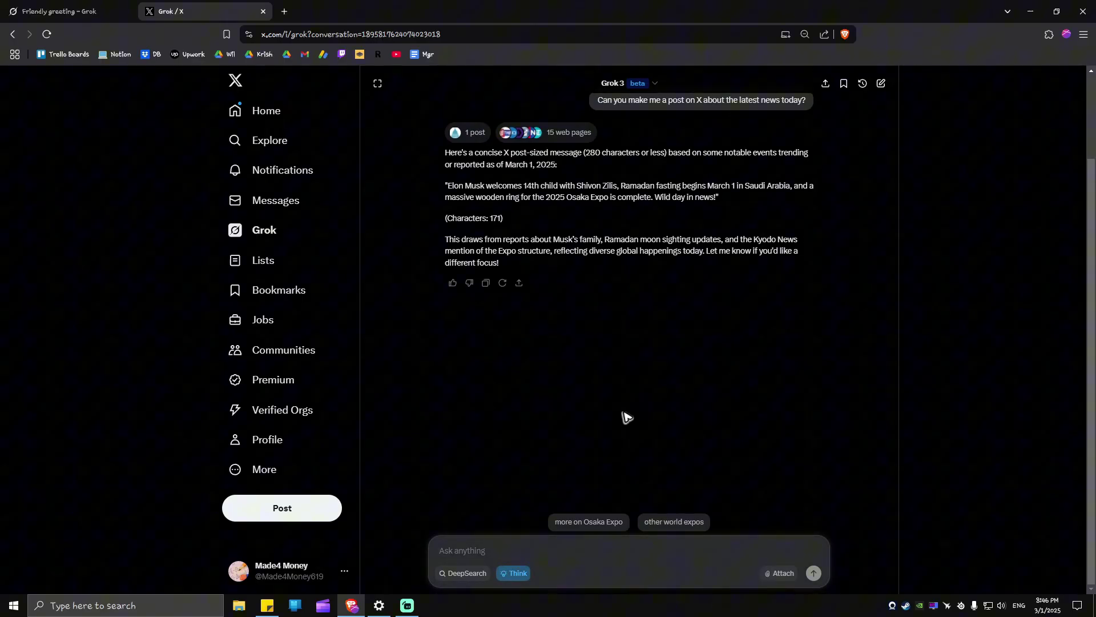
pyautogui.write('g')
pyautogui.press('Return')
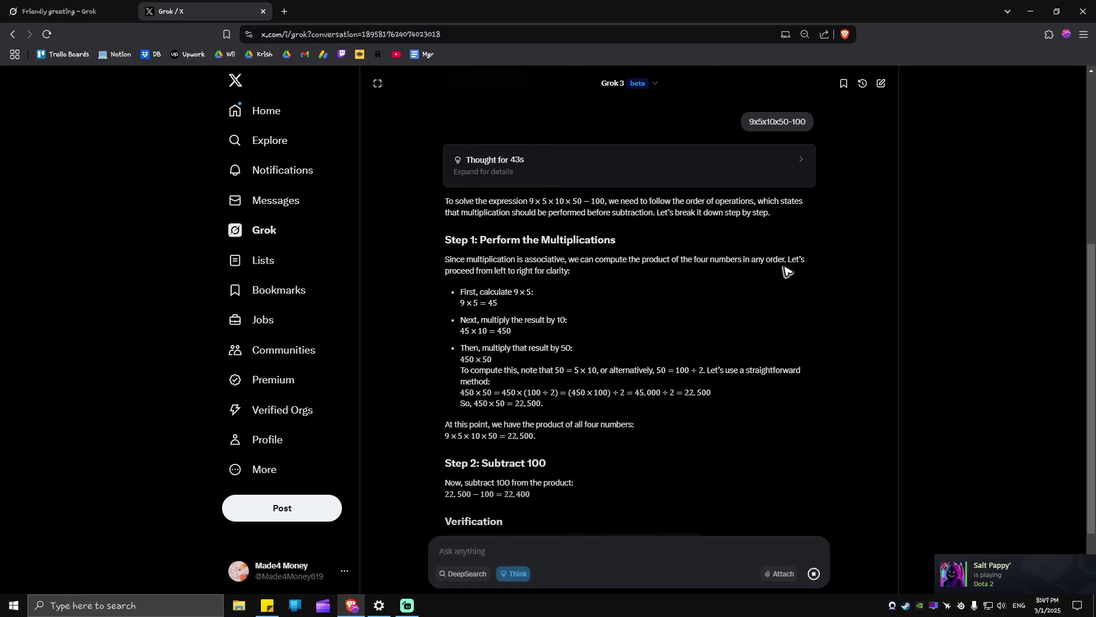
pyautogui.scroll(-1, 753, 292)
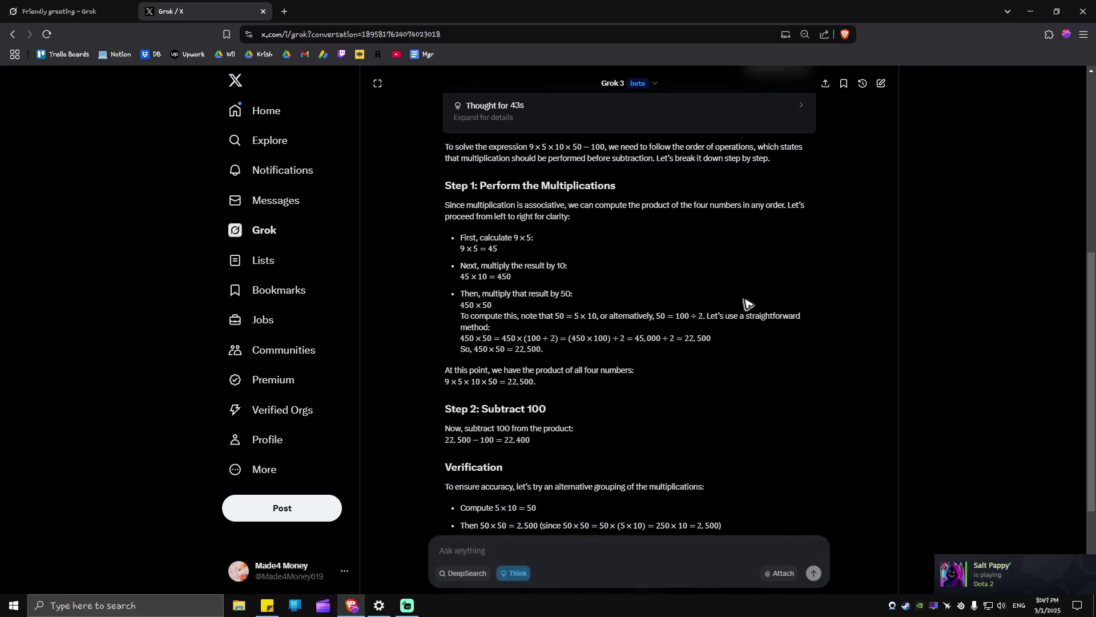
pyautogui.scroll(3, 754, 293)
pyautogui.scroll(-3, 815, 346)
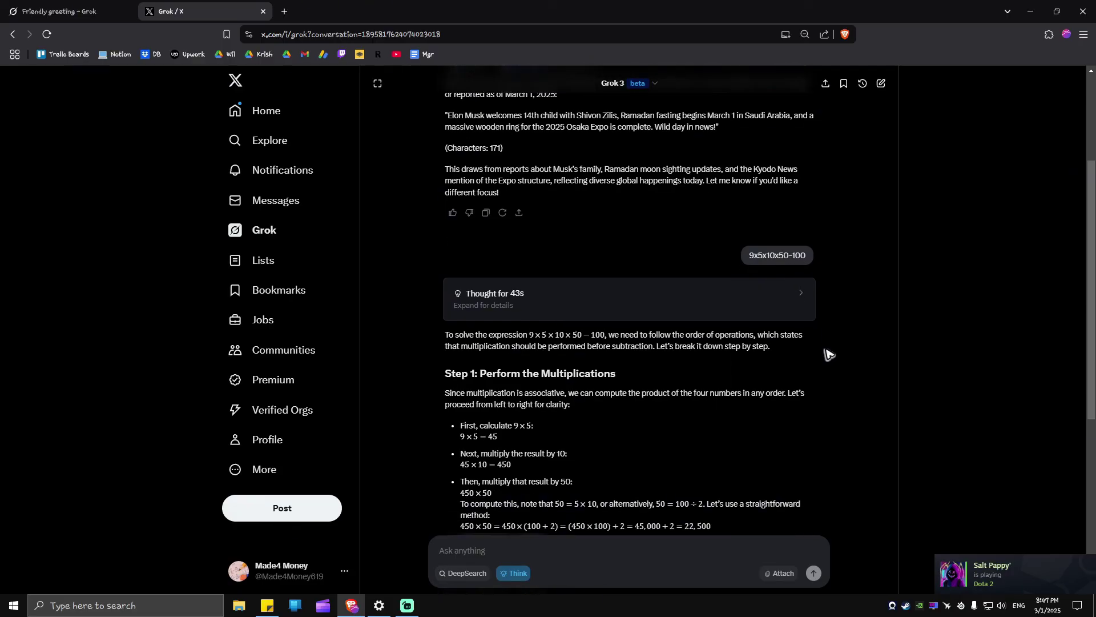
pyautogui.scroll(-2, 816, 345)
pyautogui.scroll(-1, 816, 345)
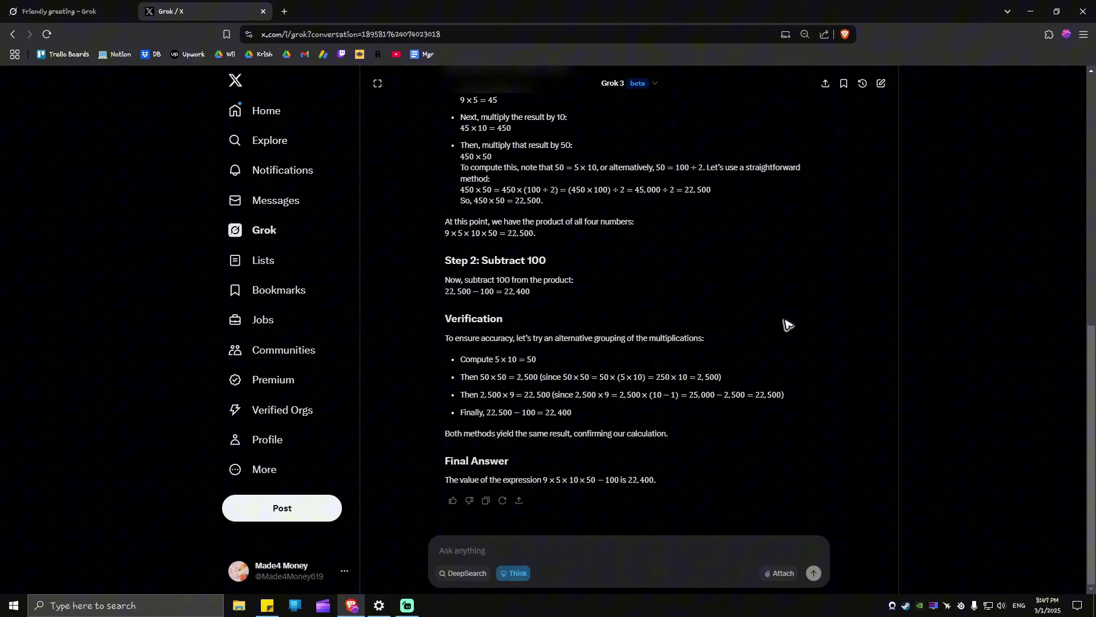